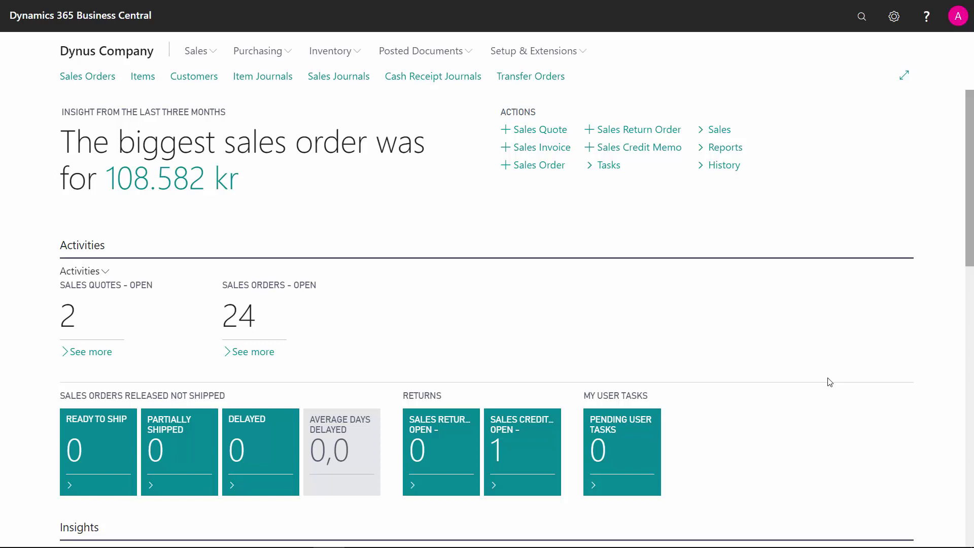
# Search for the purchasing pages and open the Purchase Orders list.
pyautogui.click(864, 20)
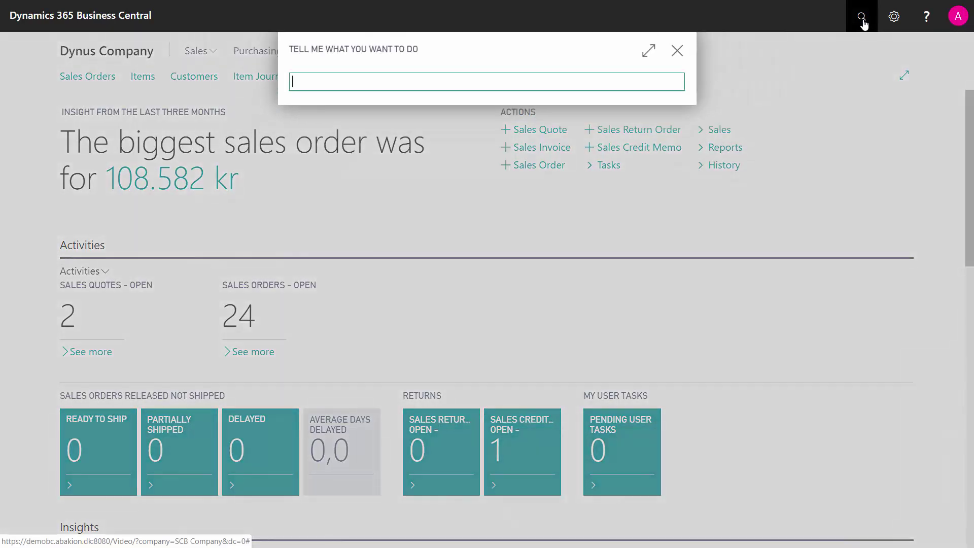
pyautogui.write('purch')
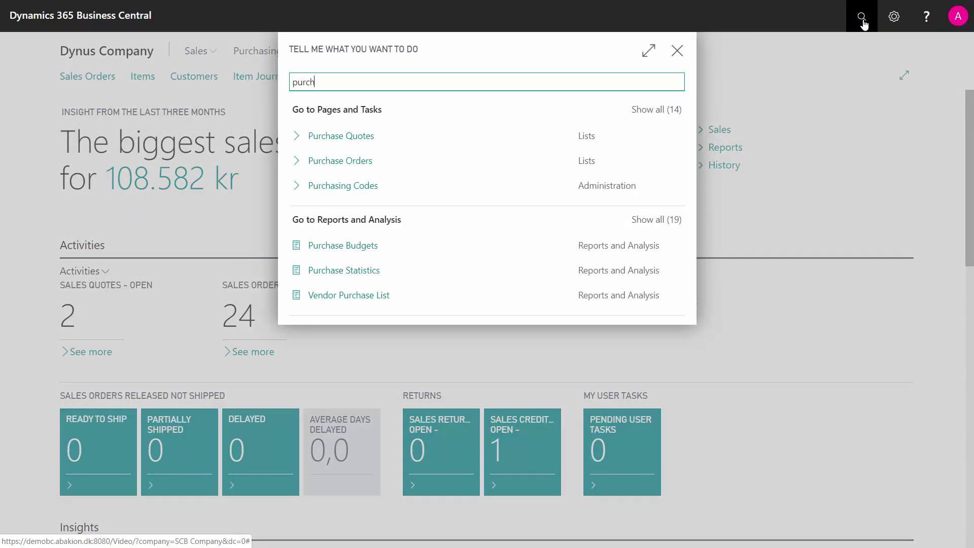
pyautogui.click(372, 161)
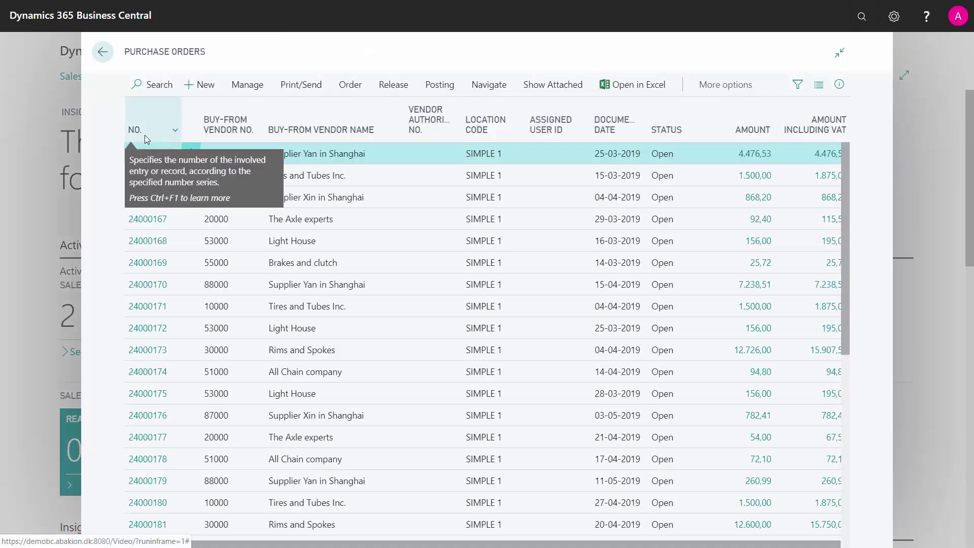
# Sort the purchase orders by number in descending order and open the first order, from The Axle experts.
pyautogui.click(145, 133)
pyautogui.click(151, 178)
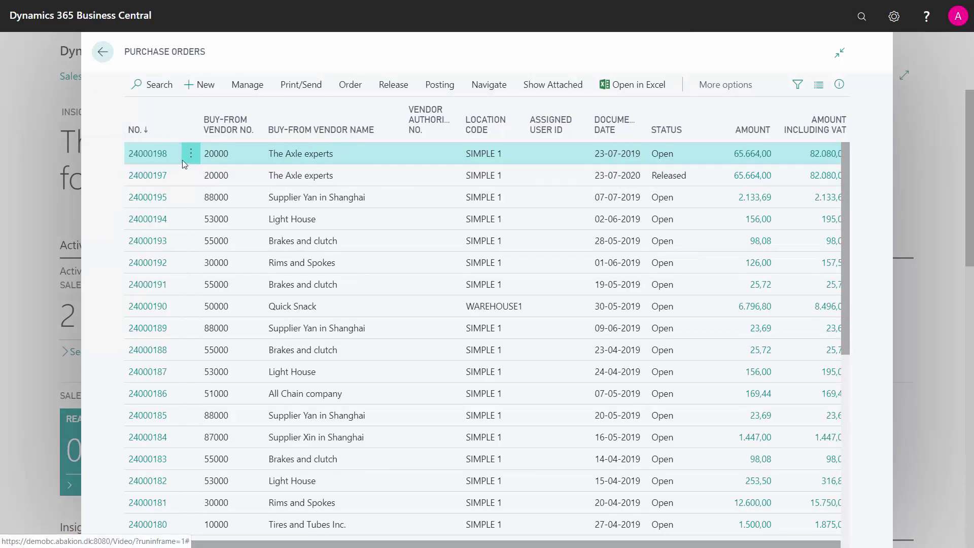
pyautogui.click(158, 155)
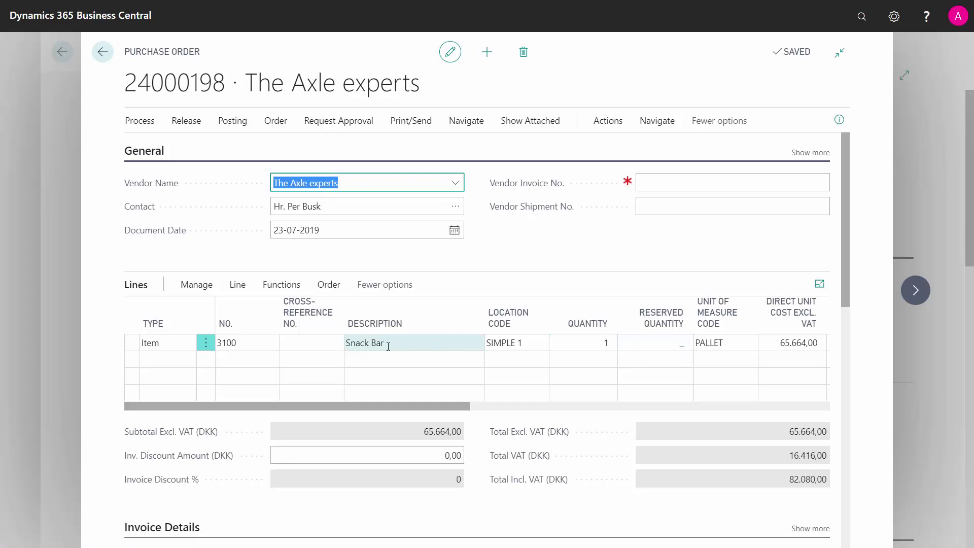
# Try to post the Snack Bar purchase order with the Receive option.
pyautogui.click(388, 346)
pyautogui.click(233, 122)
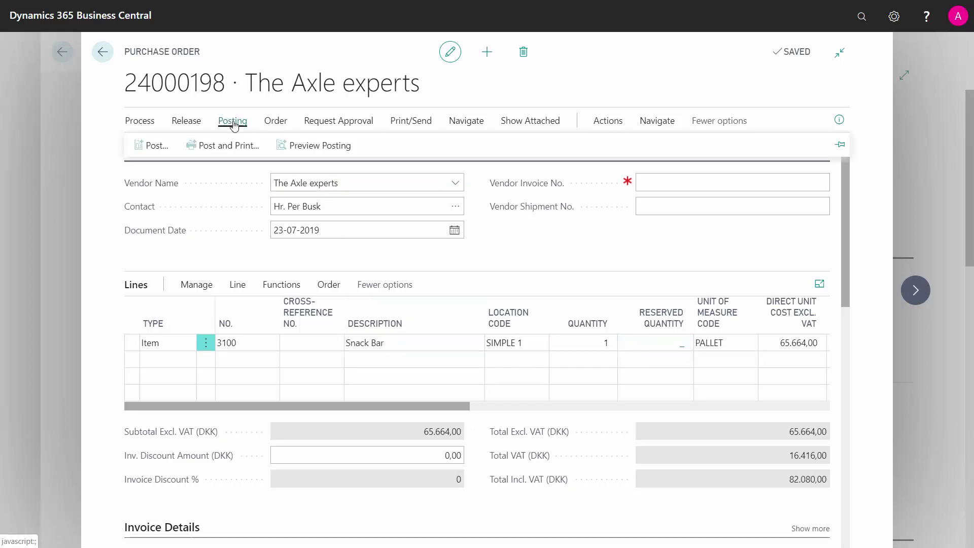
pyautogui.click(152, 146)
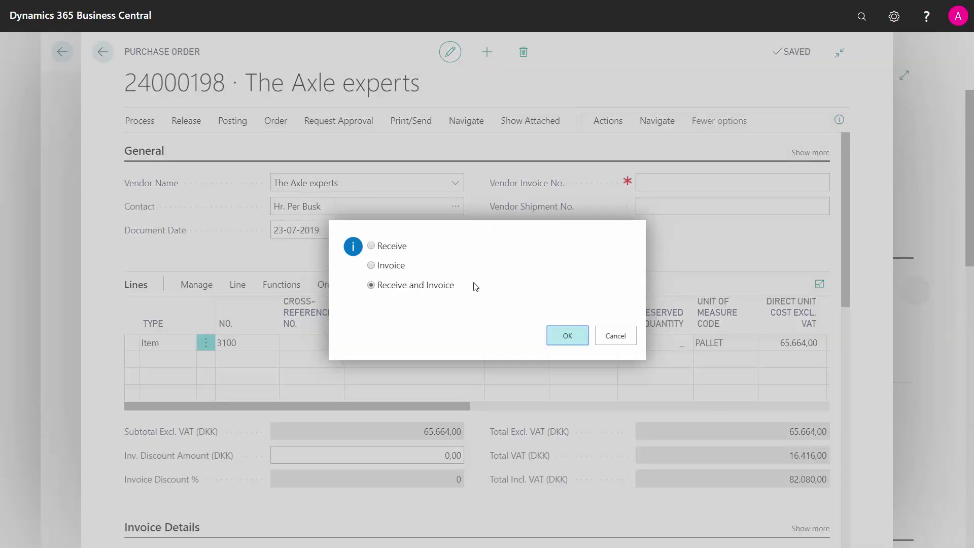
pyautogui.click(381, 247)
pyautogui.click(559, 335)
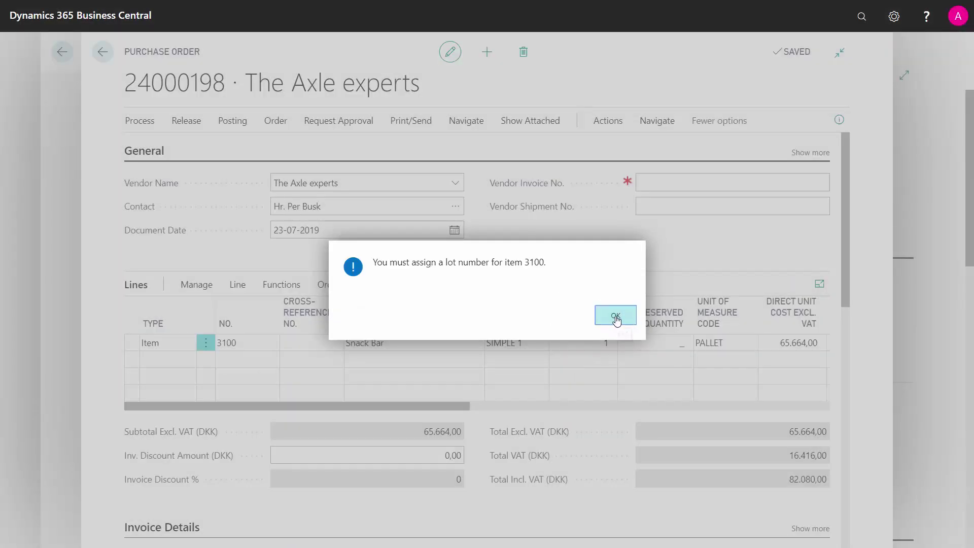
pyautogui.click(616, 316)
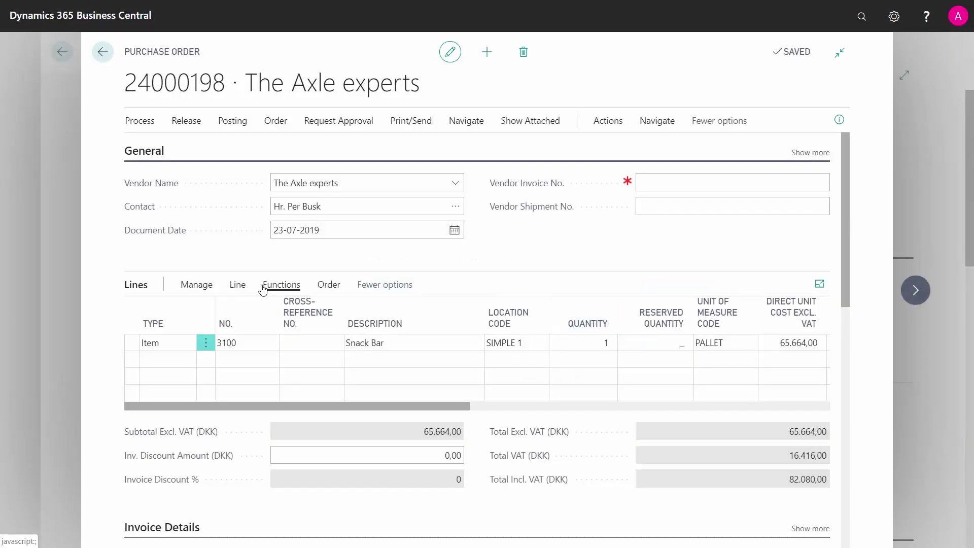
# In the item tracking lines of the Snack Bar line, add lot LOT775543 with a base quantity of 10.000.
pyautogui.click(238, 287)
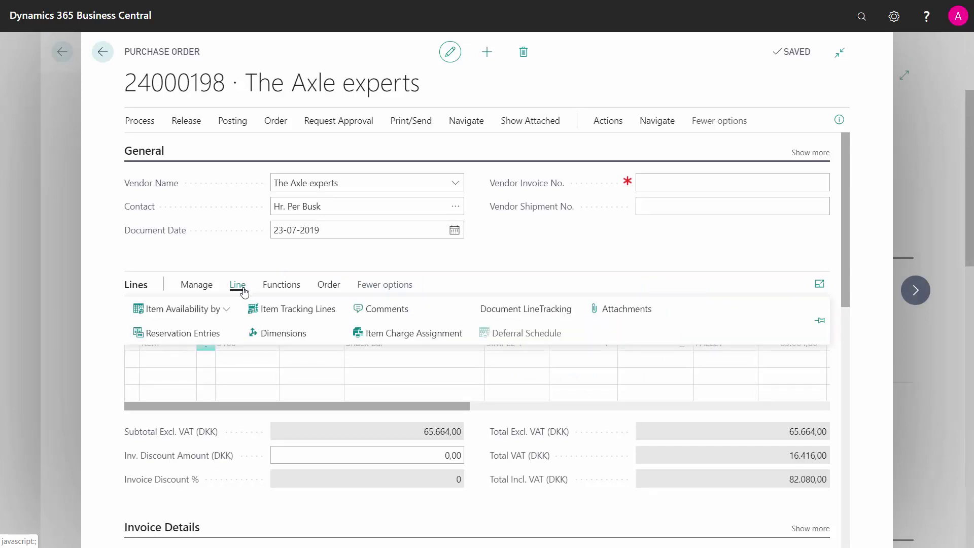
pyautogui.click(282, 309)
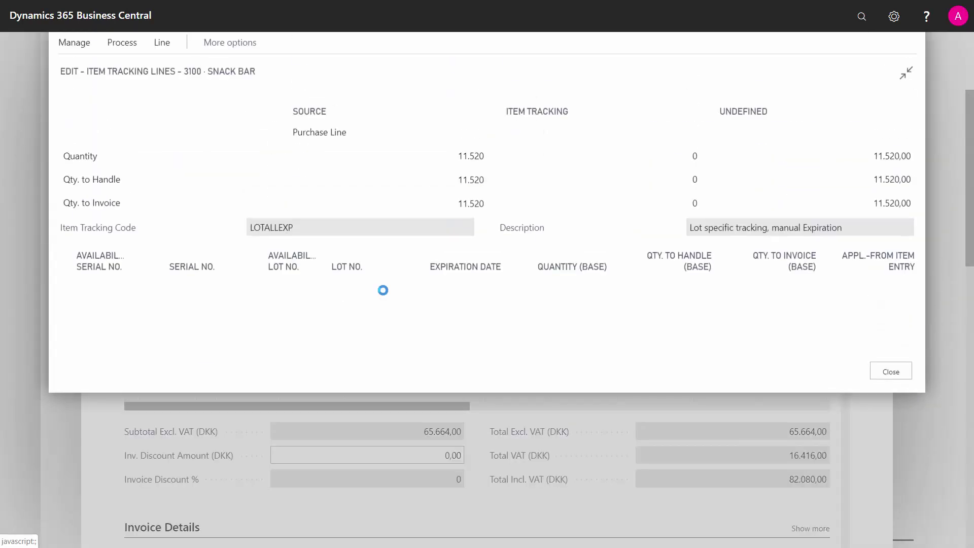
pyautogui.click(352, 290)
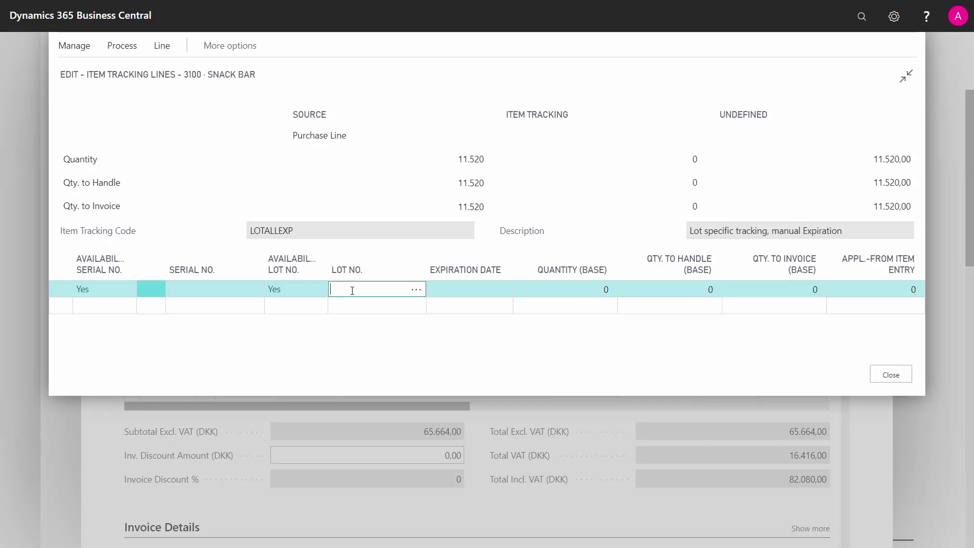
pyautogui.write('lot')
pyautogui.write('Lot')
pyautogui.write('775543')
pyautogui.press('Tab')
pyautogui.press('Tab')
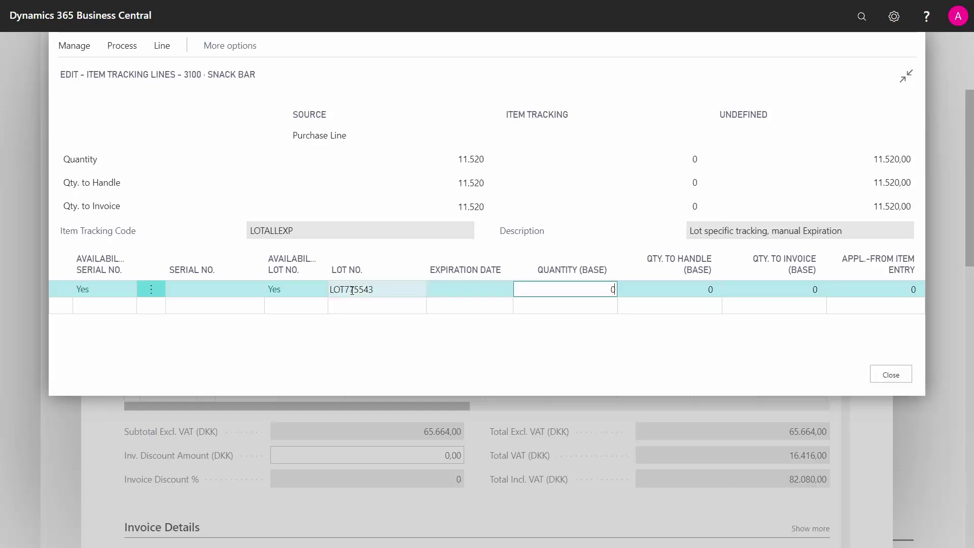
pyautogui.write('10.000')
pyautogui.press('Tab')
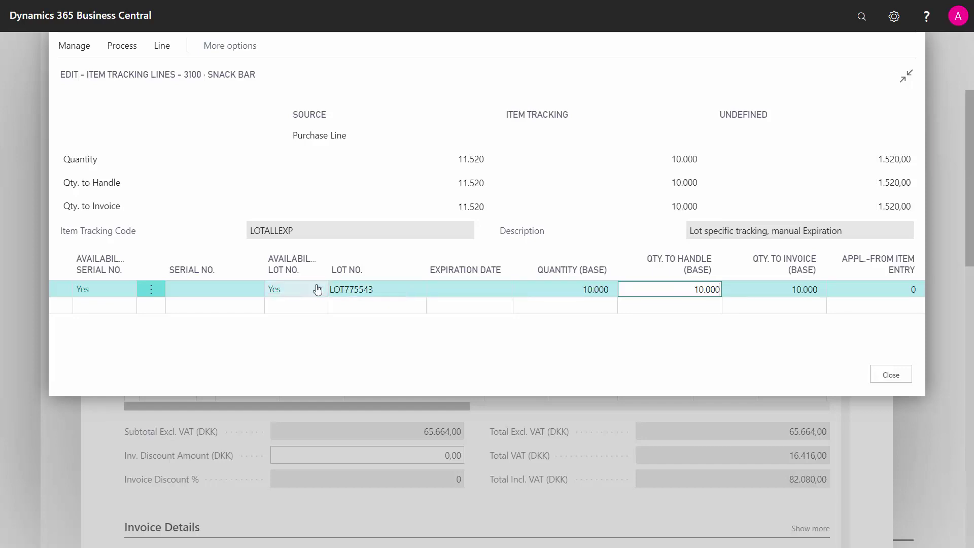
# Set the expiration date of lot LOT775543 to 23-09-2020.
pyautogui.click(504, 288)
pyautogui.click(502, 289)
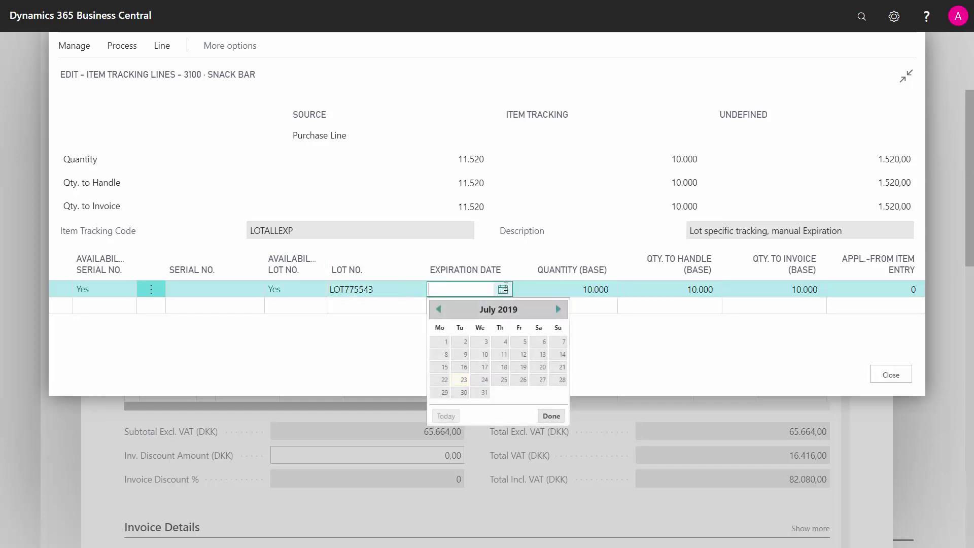
pyautogui.write('230920')
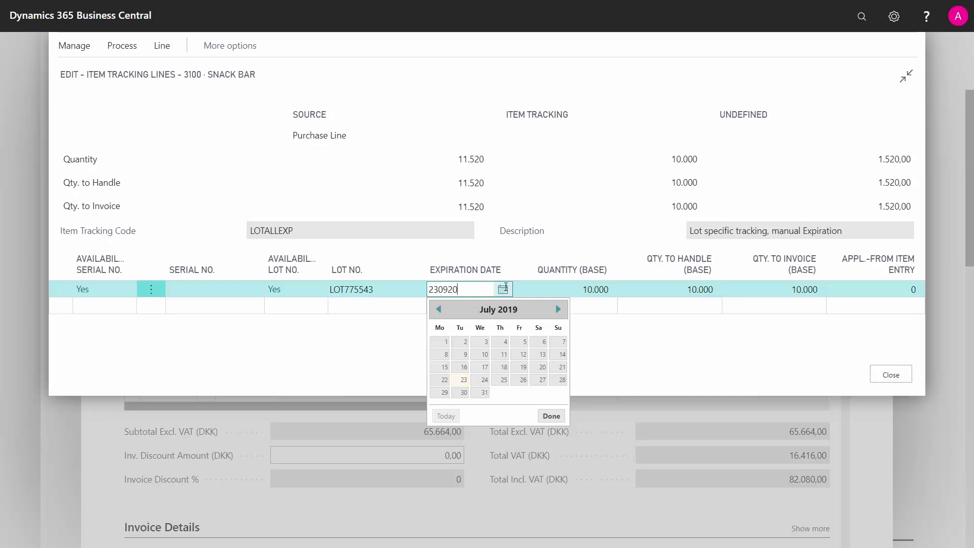
pyautogui.click(574, 289)
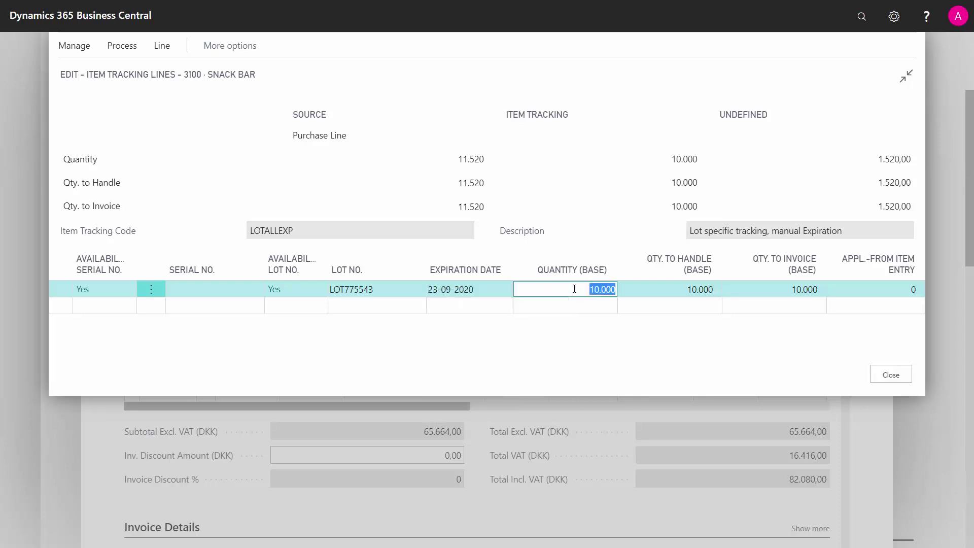
# Add a second lot LOT886623 with expiration date 15-12-2020 and base quantity 1.520, and close the item tracking lines.
pyautogui.click(359, 307)
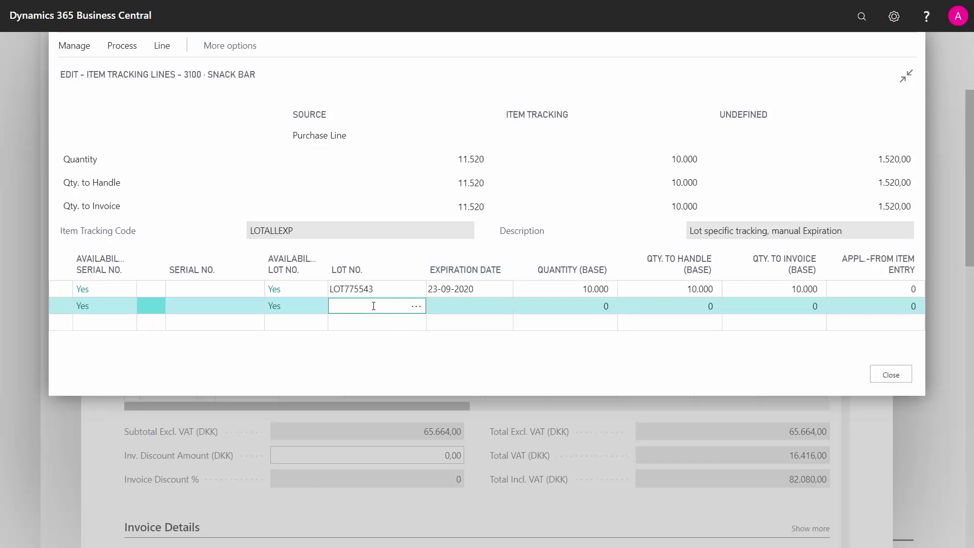
pyautogui.write('Lot886623')
pyautogui.press('Tab')
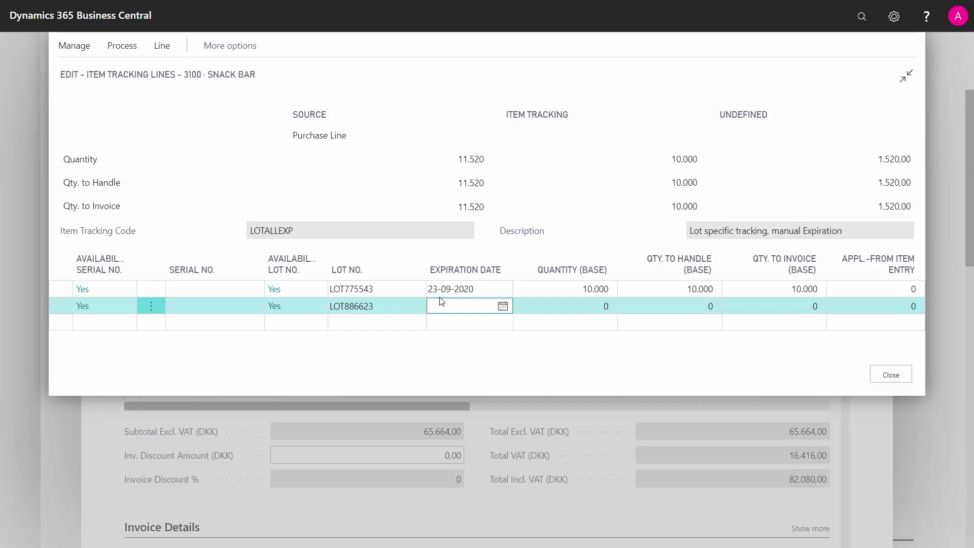
pyautogui.write('15-12')
pyautogui.press('Tab')
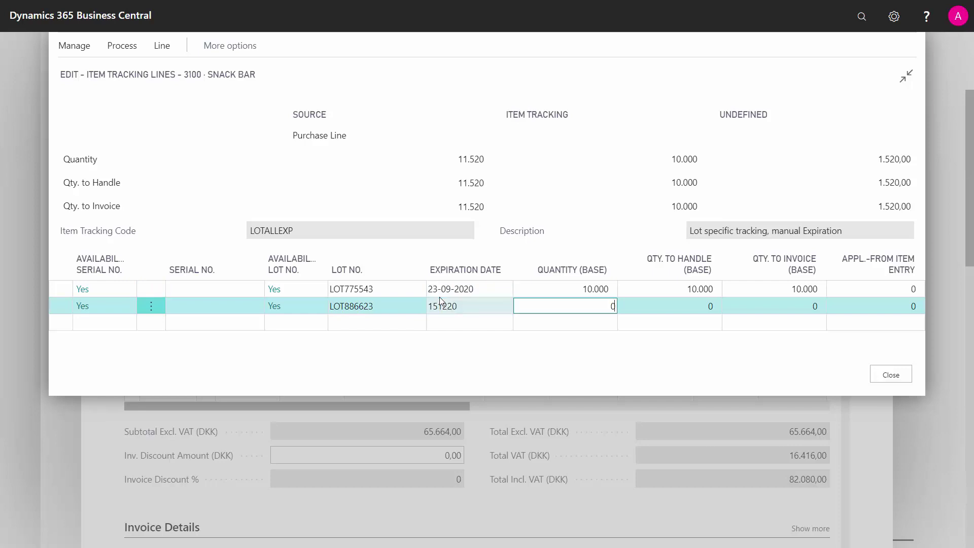
pyautogui.write('1520')
pyautogui.press('Tab')
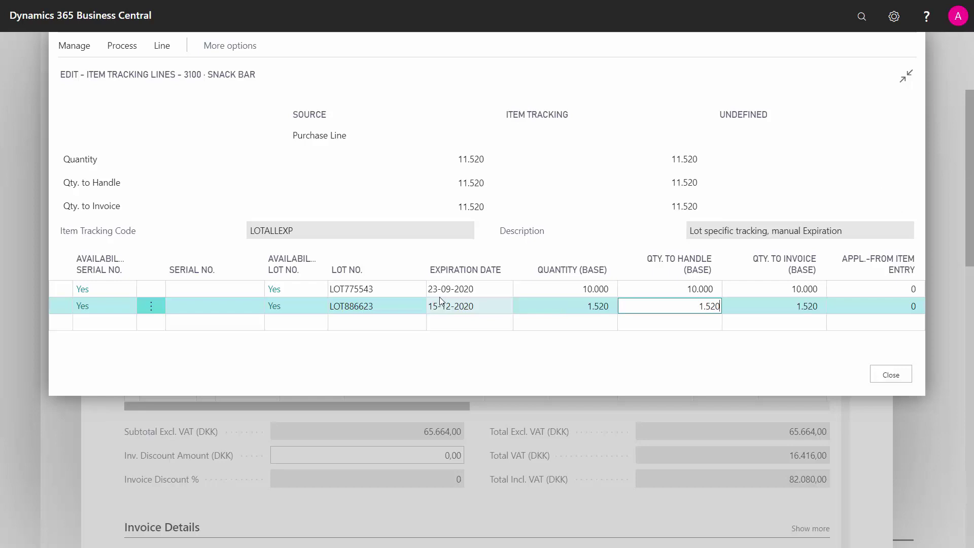
pyautogui.click(594, 291)
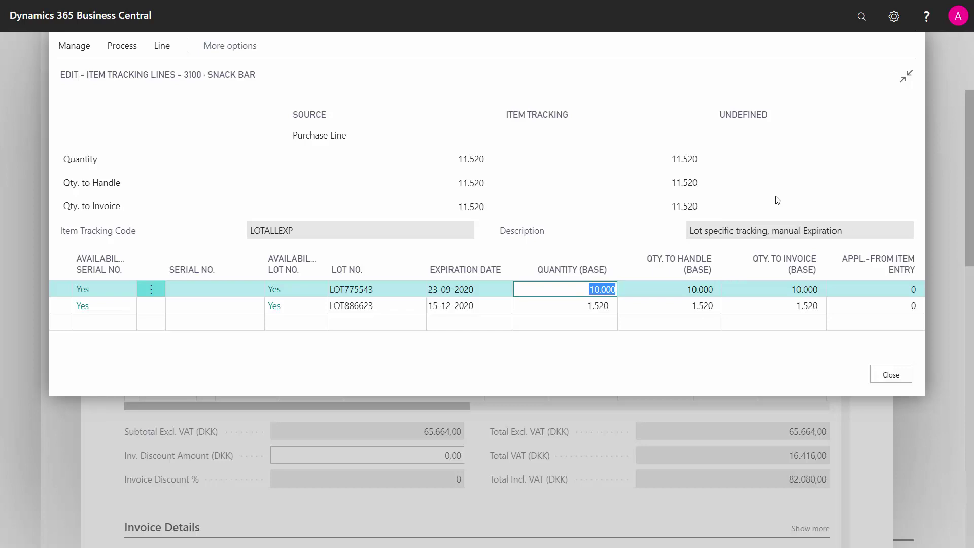
pyautogui.click(891, 375)
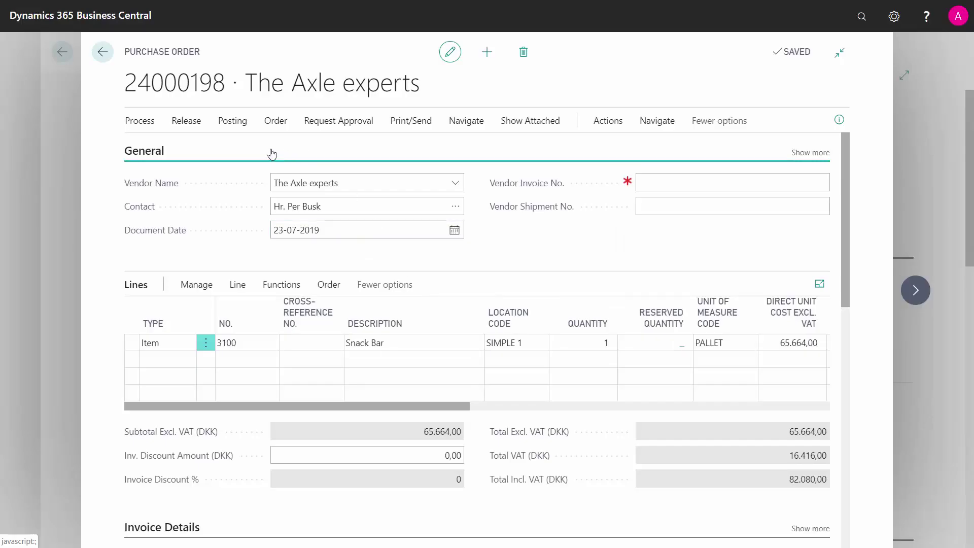
# Post the purchase order with the Receive option and check the received quantity on the Snack Bar line.
pyautogui.click(232, 120)
pyautogui.click(178, 151)
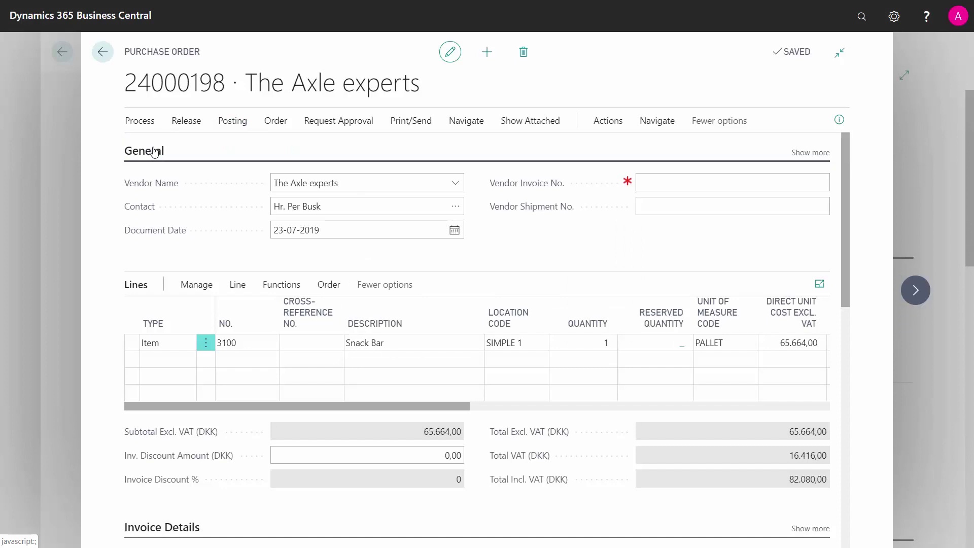
pyautogui.click(388, 248)
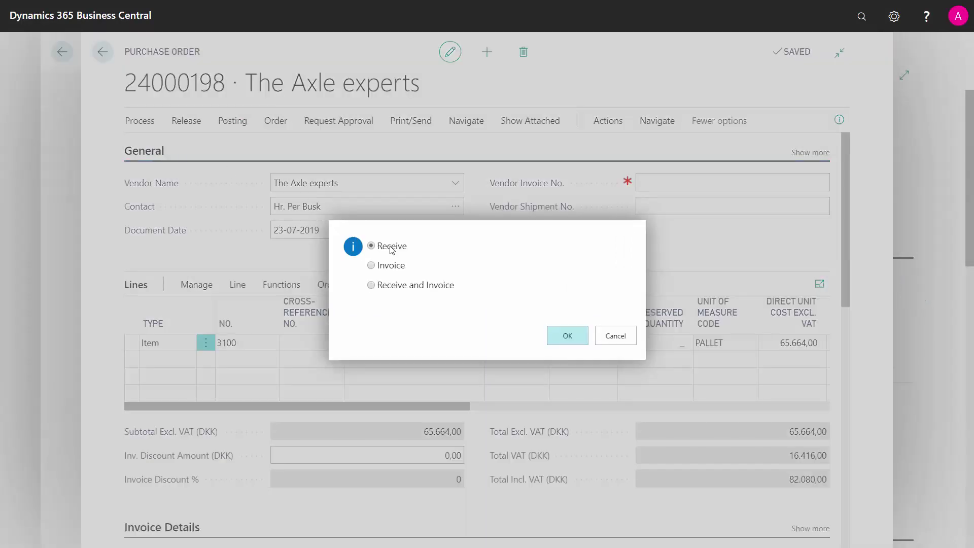
pyautogui.click(568, 335)
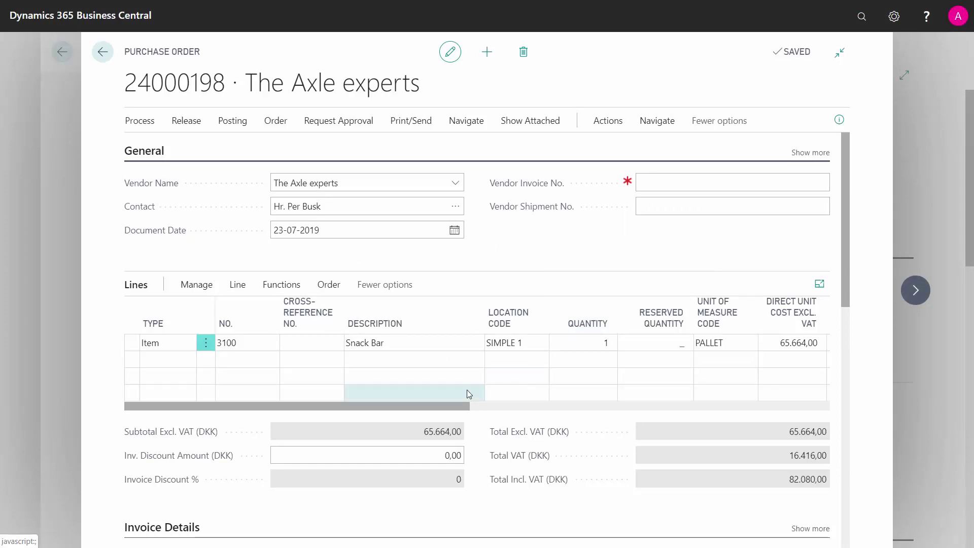
pyautogui.moveTo(437, 405); pyautogui.dragTo(637, 399)
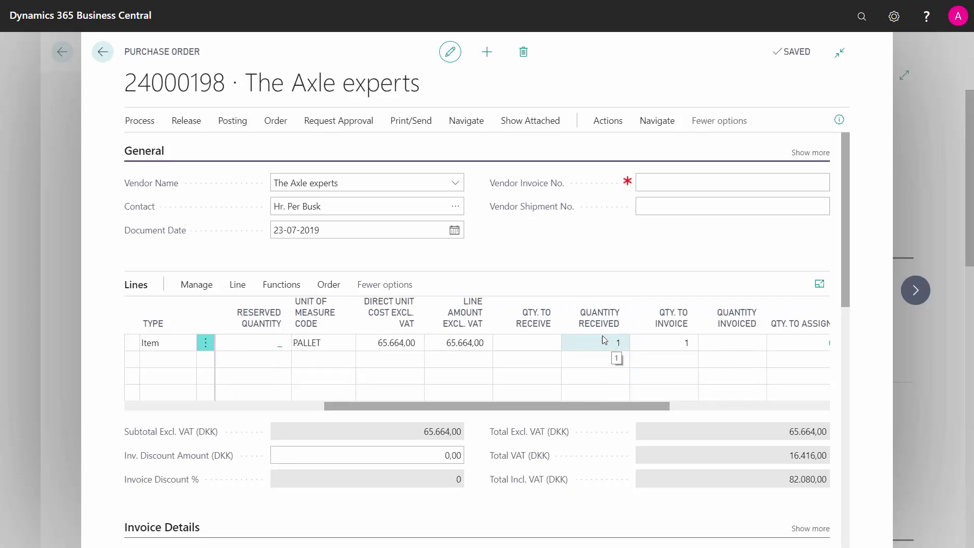
# Leave the purchase orders, find the Transfer Orders list and open the transfer order from SIMPLE 1 to SIMPLE 2.
pyautogui.click(109, 53)
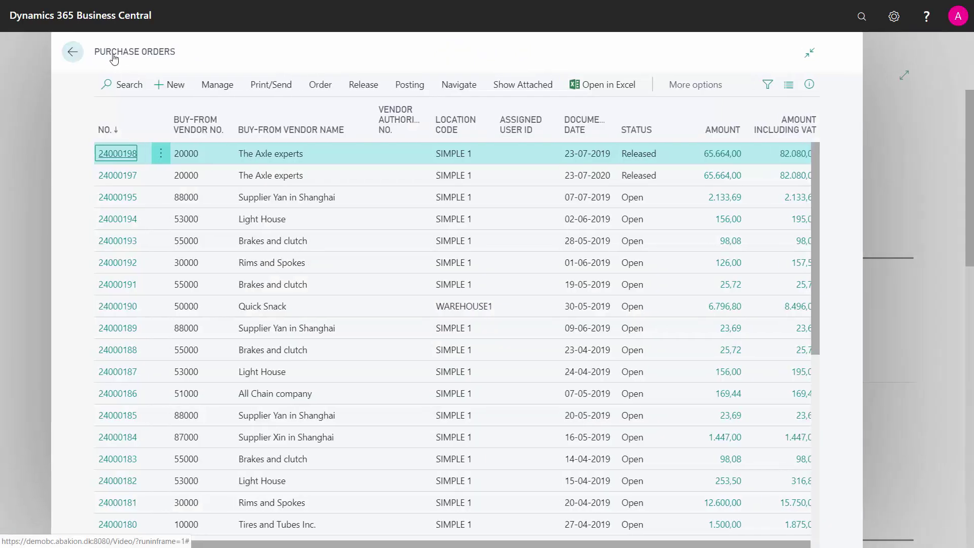
pyautogui.click(105, 56)
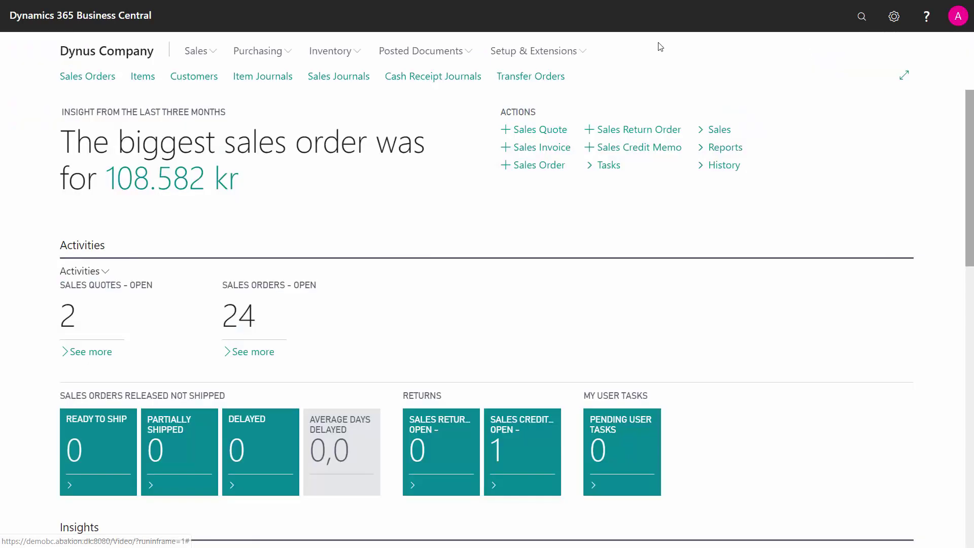
pyautogui.click(861, 20)
pyautogui.write('tran s')
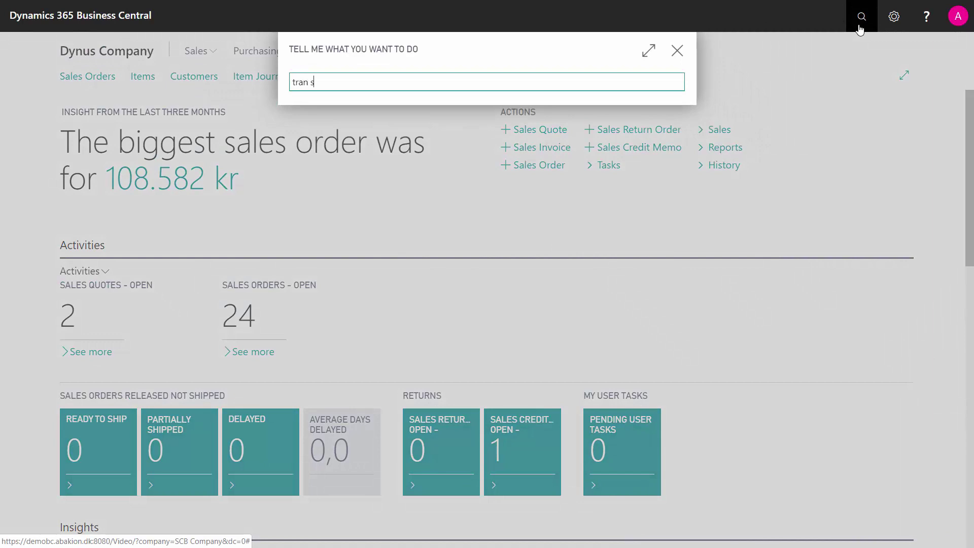
pyautogui.press('BackSpace')
pyautogui.write('or')
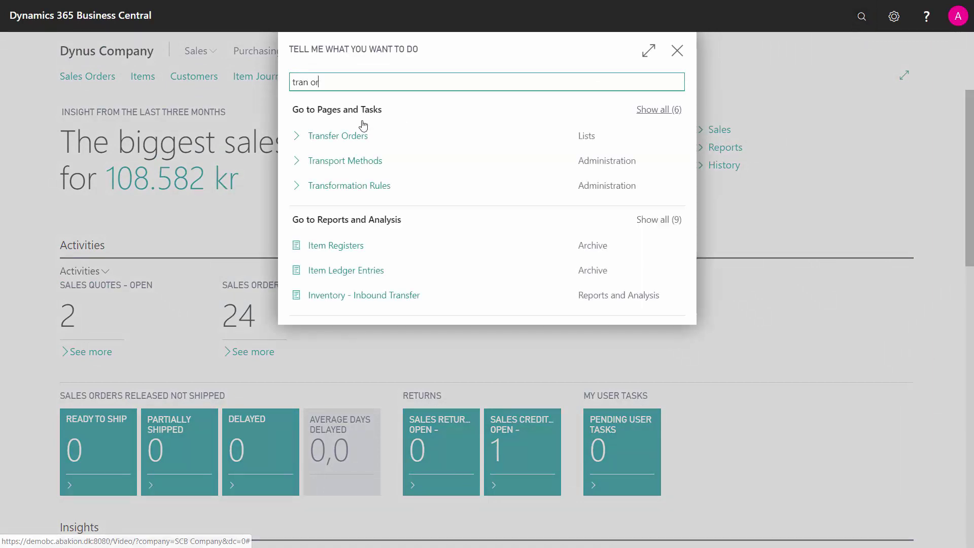
pyautogui.click(338, 136)
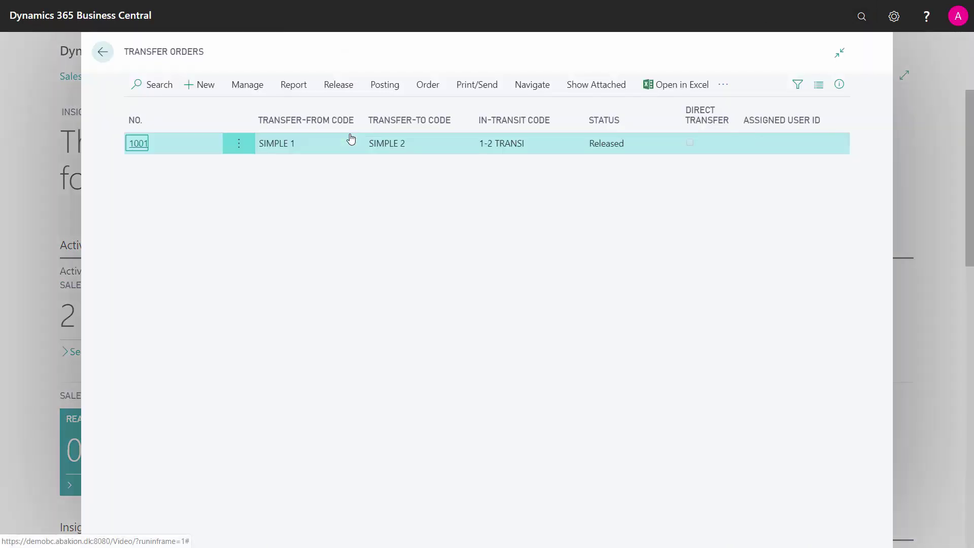
pyautogui.click(136, 144)
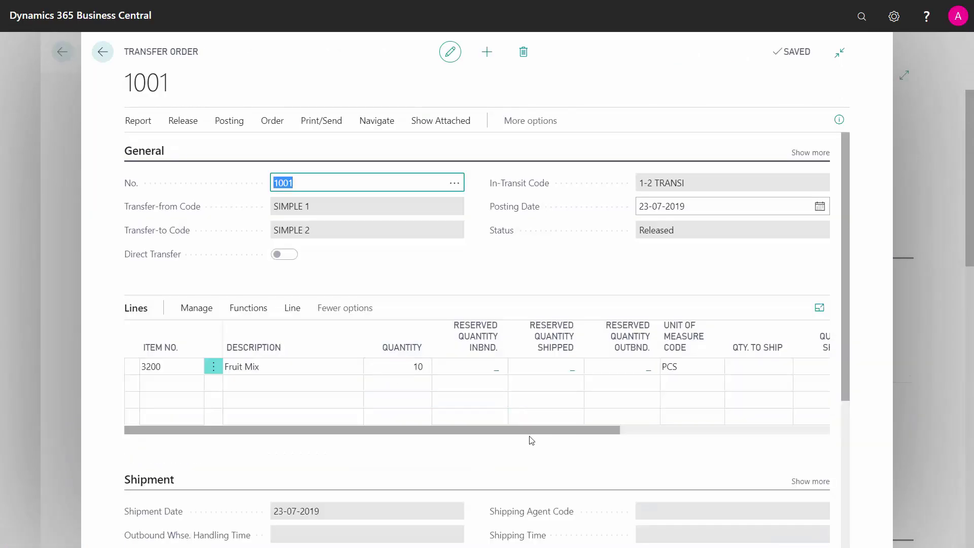
# Review the receipt item tracking lines of the Fruit Mix transfer line, then close them.
pyautogui.moveTo(531, 429); pyautogui.dragTo(626, 427)
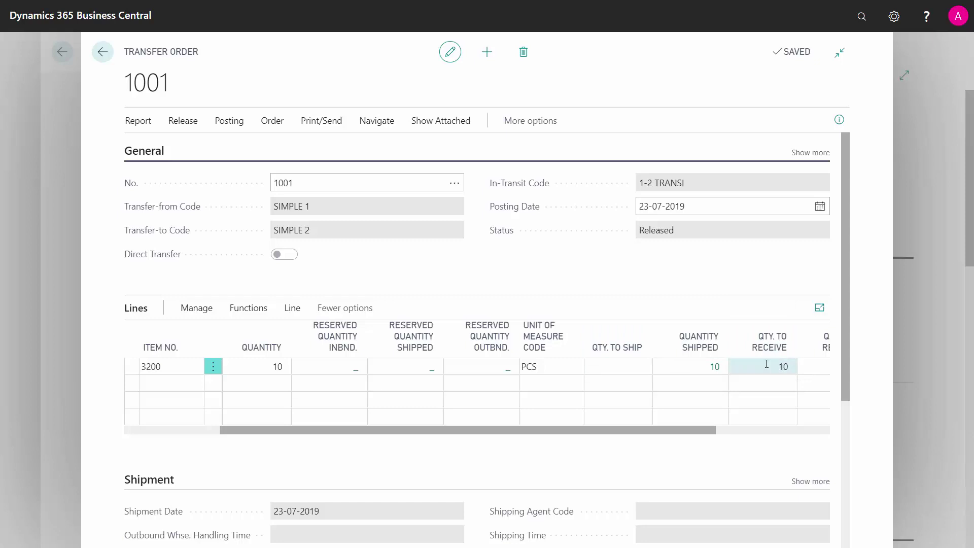
pyautogui.click(293, 309)
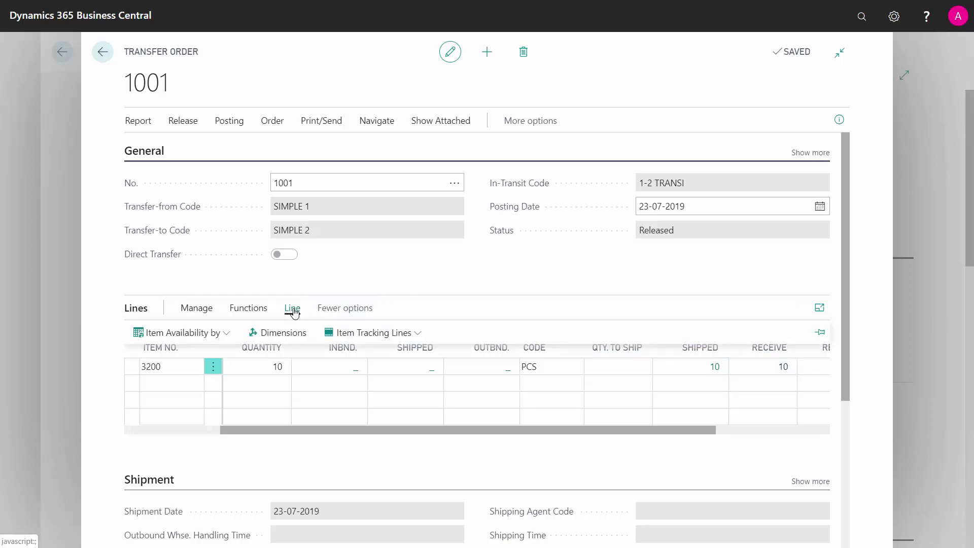
pyautogui.click(358, 333)
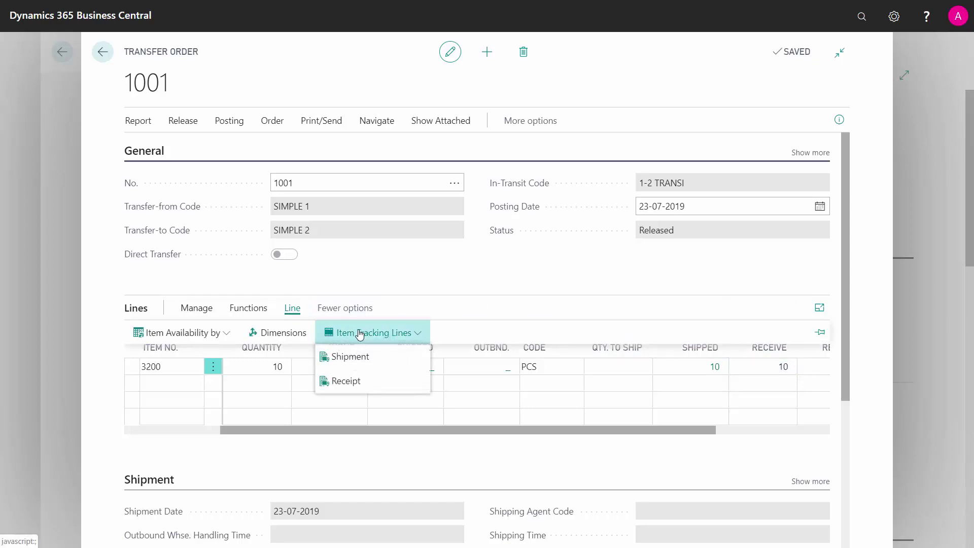
pyautogui.click(349, 385)
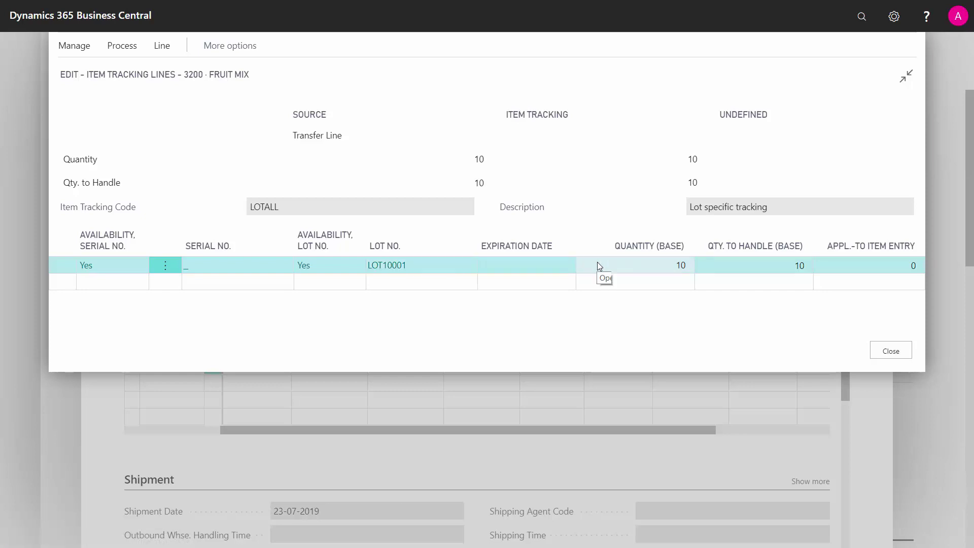
pyautogui.click(890, 349)
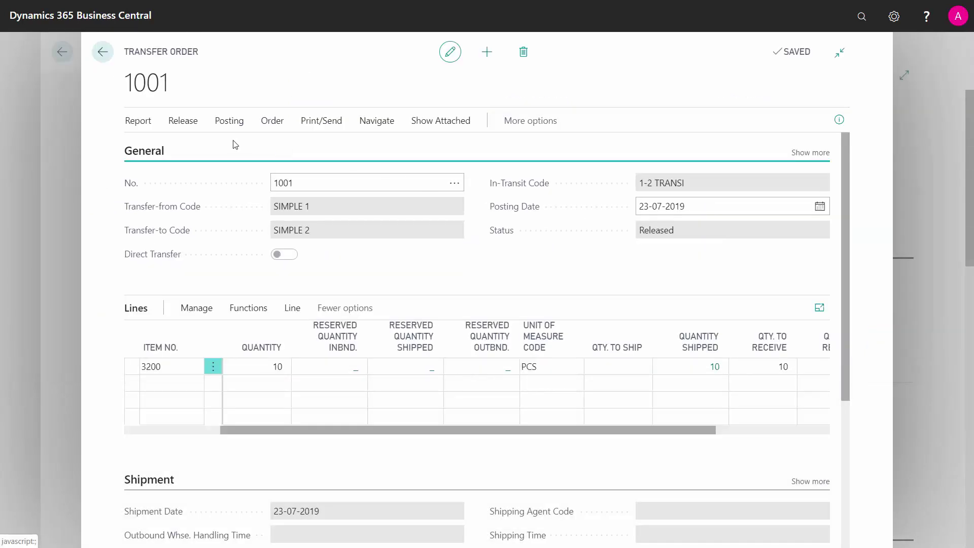
# Post the transfer order with the Receive option and leave the Transfer Orders list.
pyautogui.click(225, 122)
pyautogui.click(156, 146)
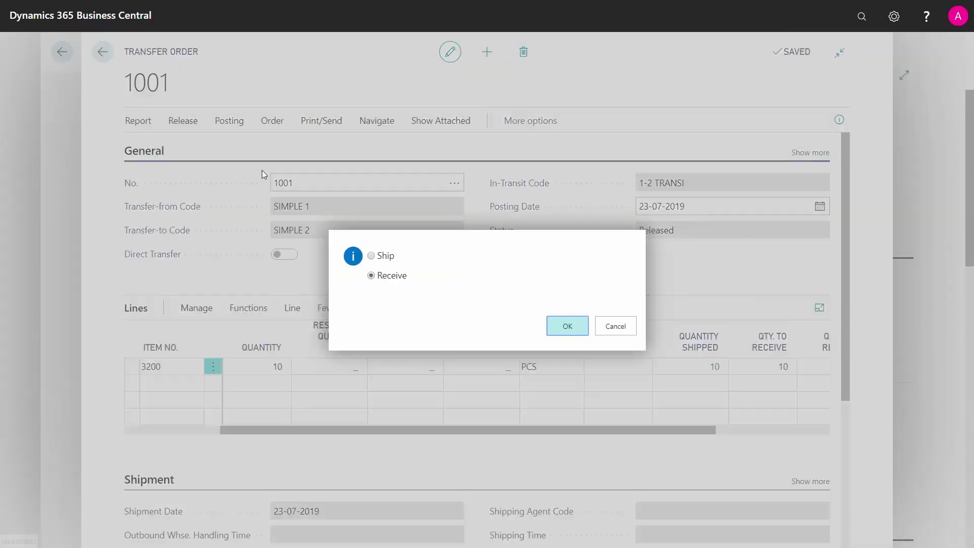
pyautogui.click(568, 326)
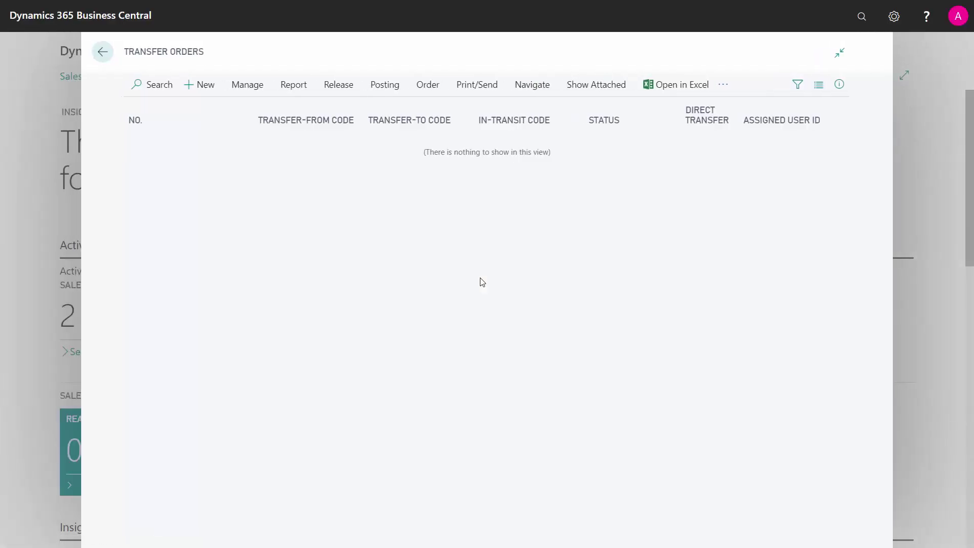
pyautogui.click(102, 52)
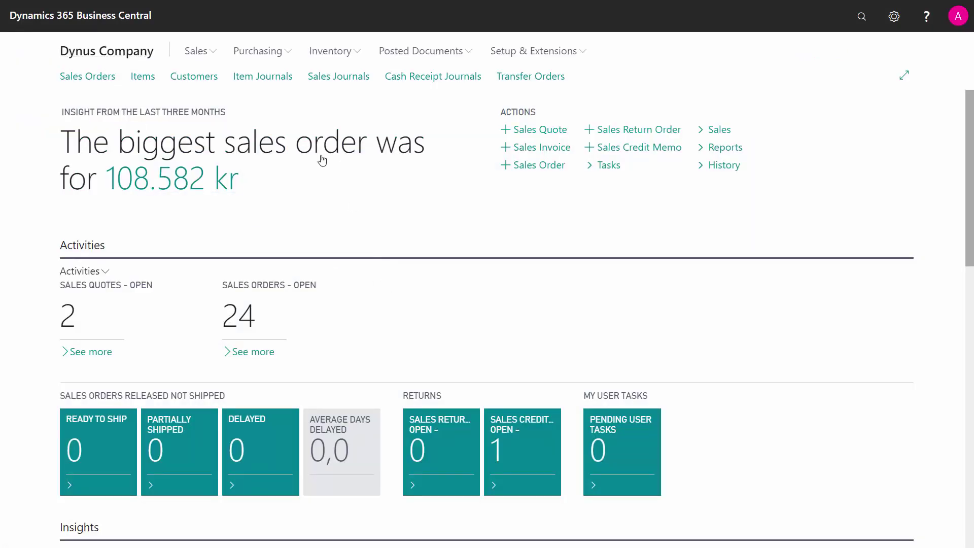
# Open the Items list and sort it by item number in descending order.
pyautogui.click(142, 76)
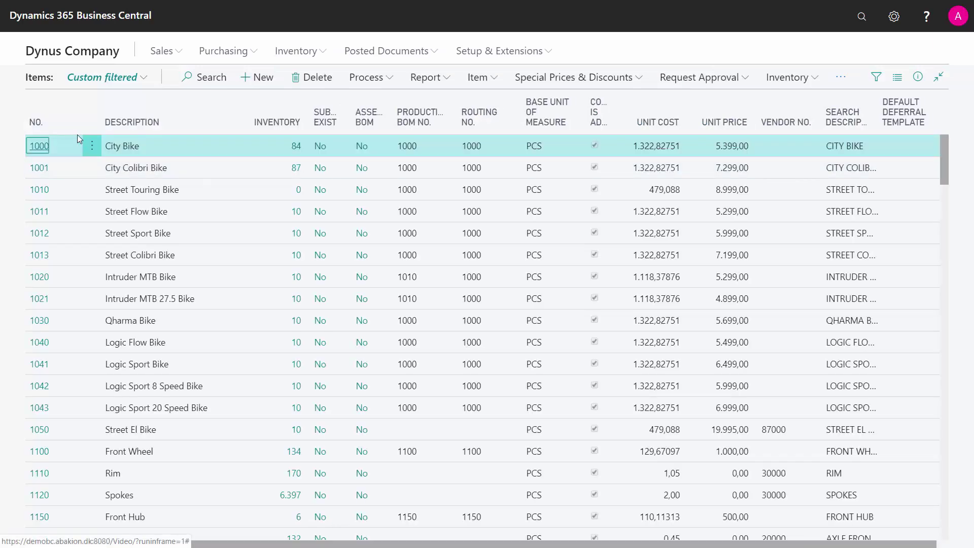
pyautogui.click(65, 121)
pyautogui.click(59, 171)
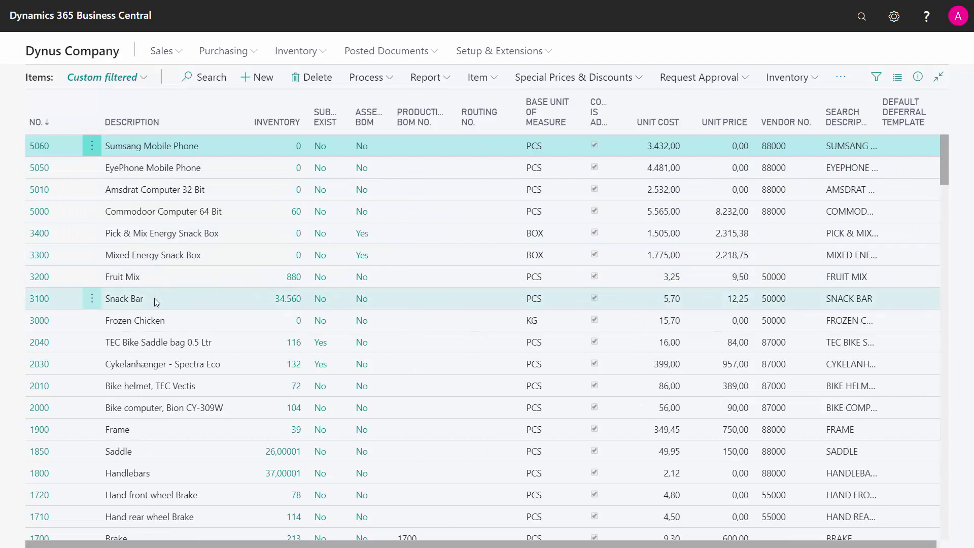
# Examine the Snack Bar's item ledger entries, highlighting those for lots LOT886623 and LOT775543, and return to the Items list.
pyautogui.click(137, 301)
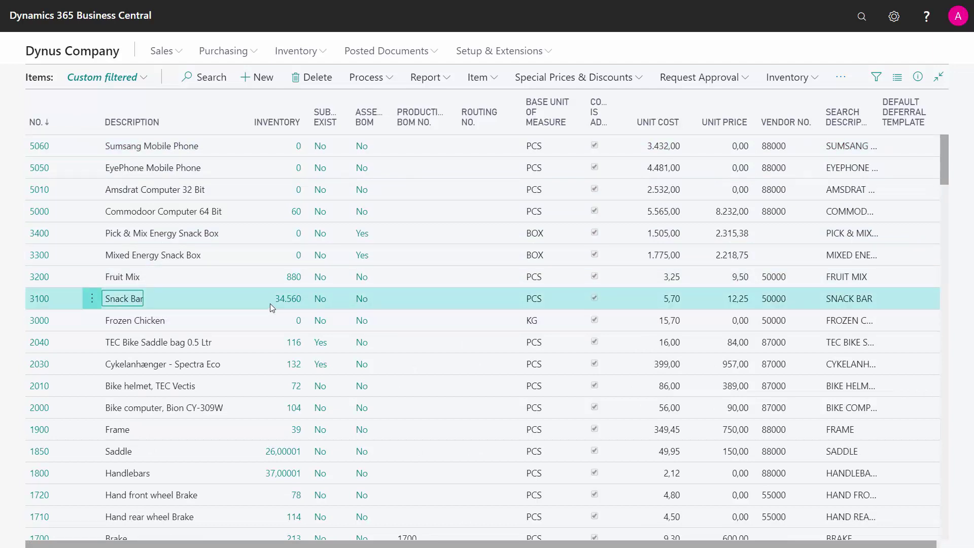
pyautogui.click(287, 303)
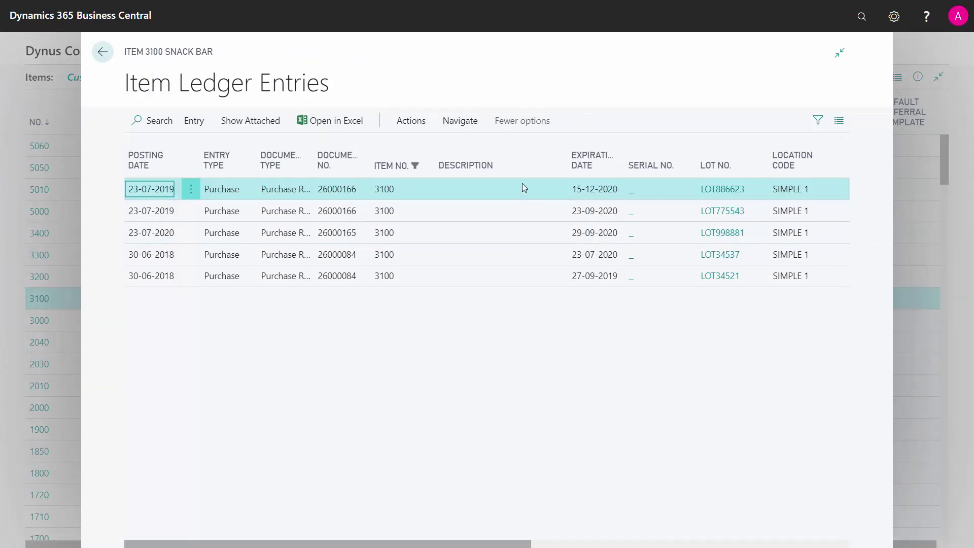
pyautogui.click(509, 193)
pyautogui.hotkey('shift', 'Down')
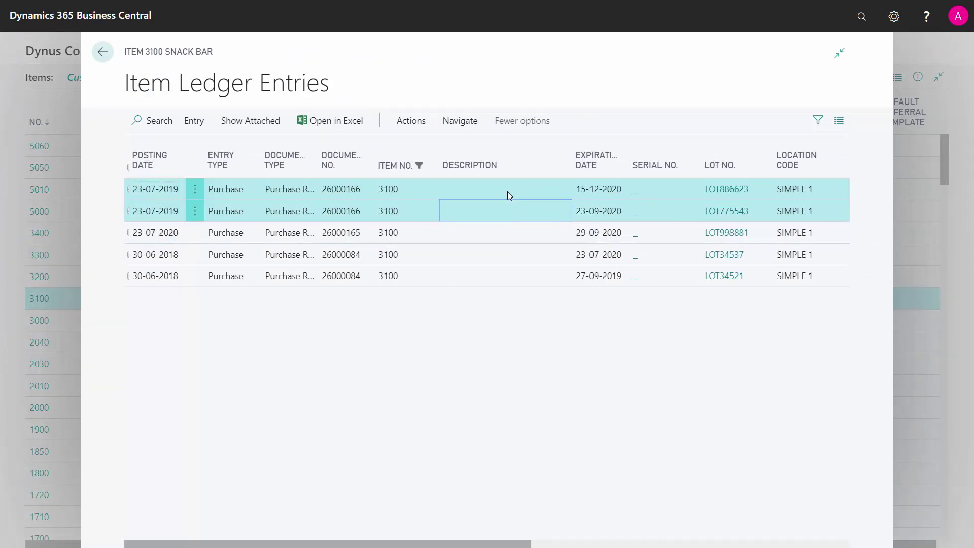
pyautogui.click(101, 52)
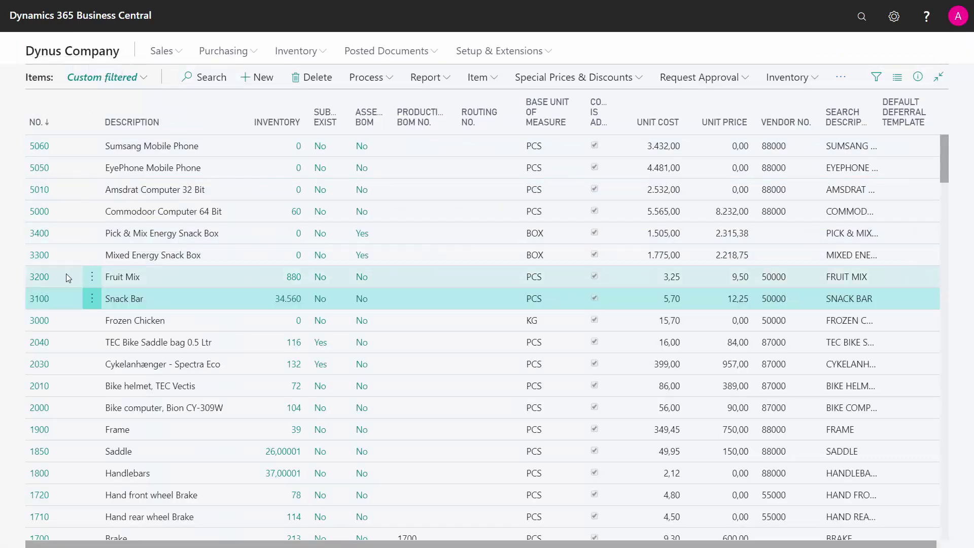
# Open the item ledger entries behind the Fruit Mix inventory quantity.
pyautogui.click(294, 277)
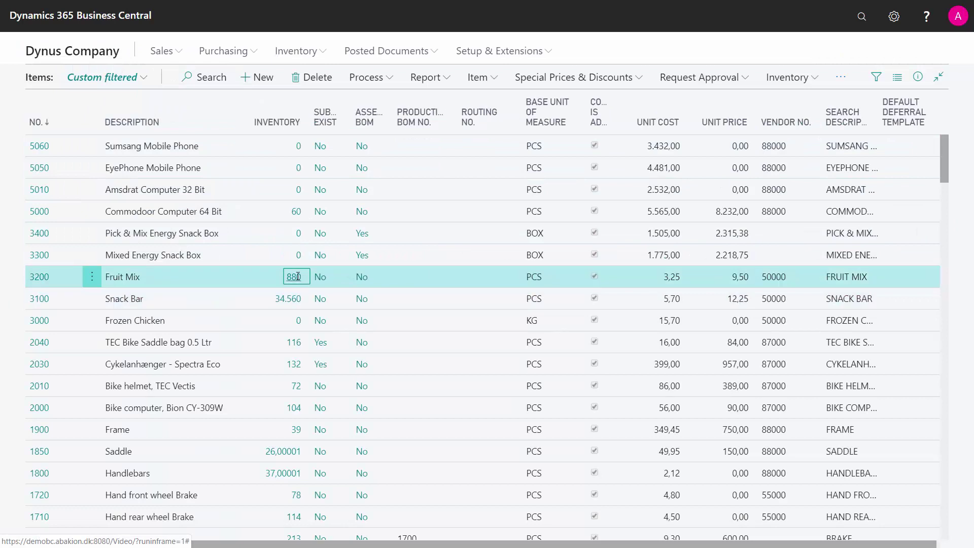